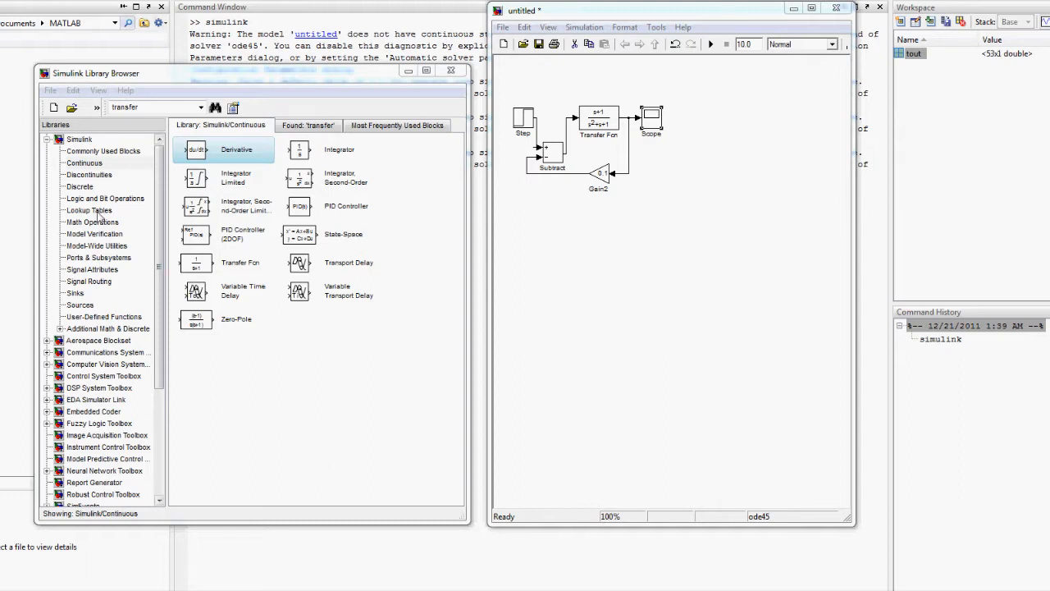
Add a Derivative block and an Integrator block from the Simulink Continuous library below the existing model blocks.
{"action": "left_click", "coordinate": [96, 163]}
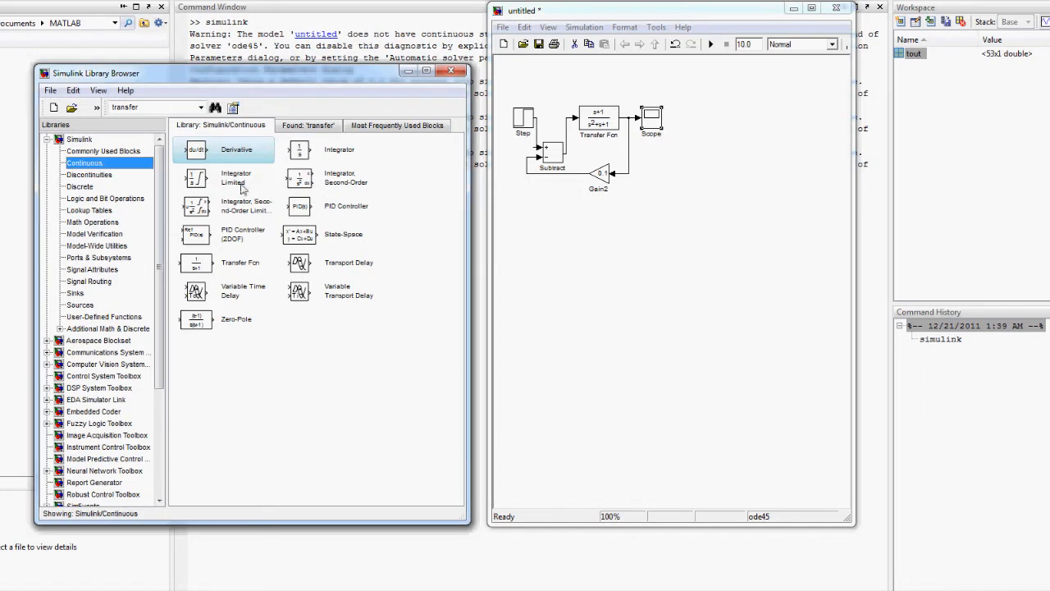
{"action": "left_click_drag", "start_coordinate": [225, 154], "coordinate": [630, 230]}
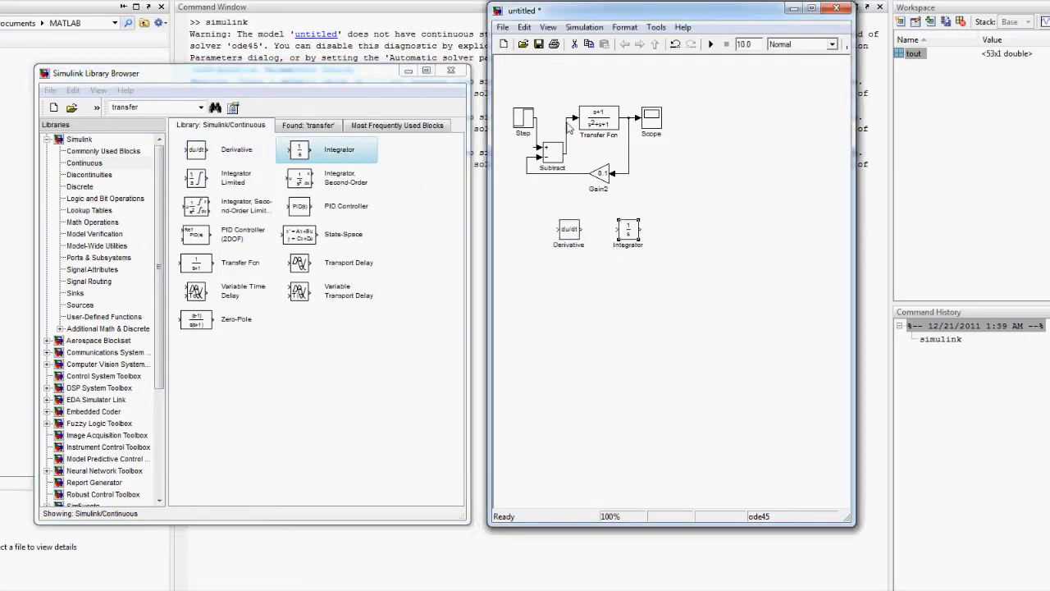
Delete all the signal lines connecting the Step, Subtract, Transfer Fcn, Gain2 and Scope blocks.
{"action": "key", "text": "Delete"}
{"action": "left_click", "coordinate": [536, 136]}
{"action": "key", "text": "Delete"}
{"action": "left_click", "coordinate": [541, 173]}
{"action": "key", "text": "Delete"}
{"action": "left_click", "coordinate": [629, 156]}
{"action": "key", "text": "Delete"}
{"action": "left_click", "coordinate": [628, 118]}
{"action": "key", "text": "Delete"}
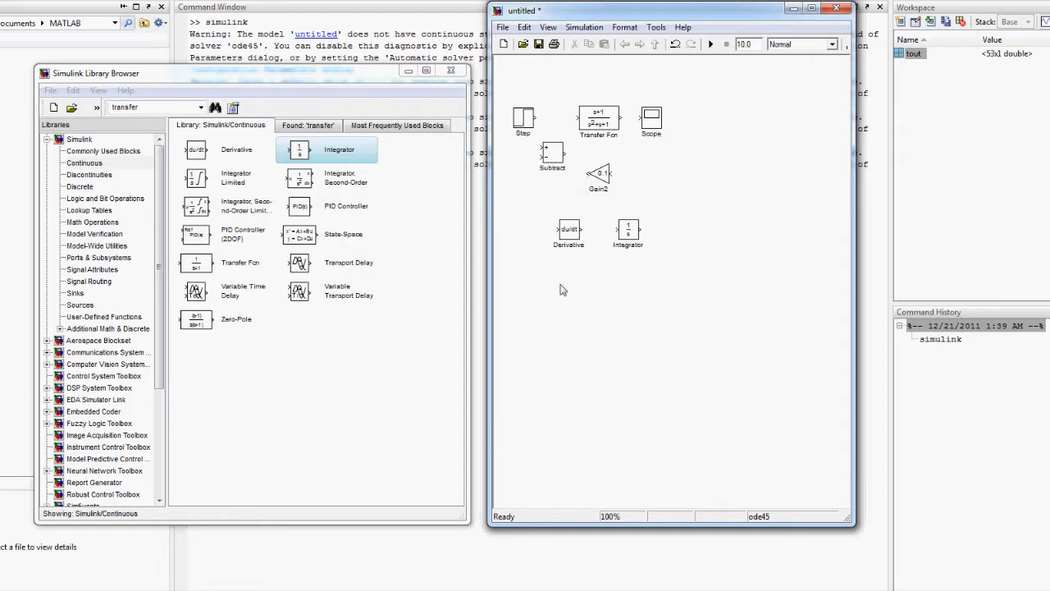
Flip the Derivative block and place two copies of the Gain2 block beside the original.
{"action": "left_click", "coordinate": [569, 233]}
{"action": "key", "text": "ctrl+i"}
{"action": "left_click_drag", "start_coordinate": [603, 182], "coordinate": [729, 183]}
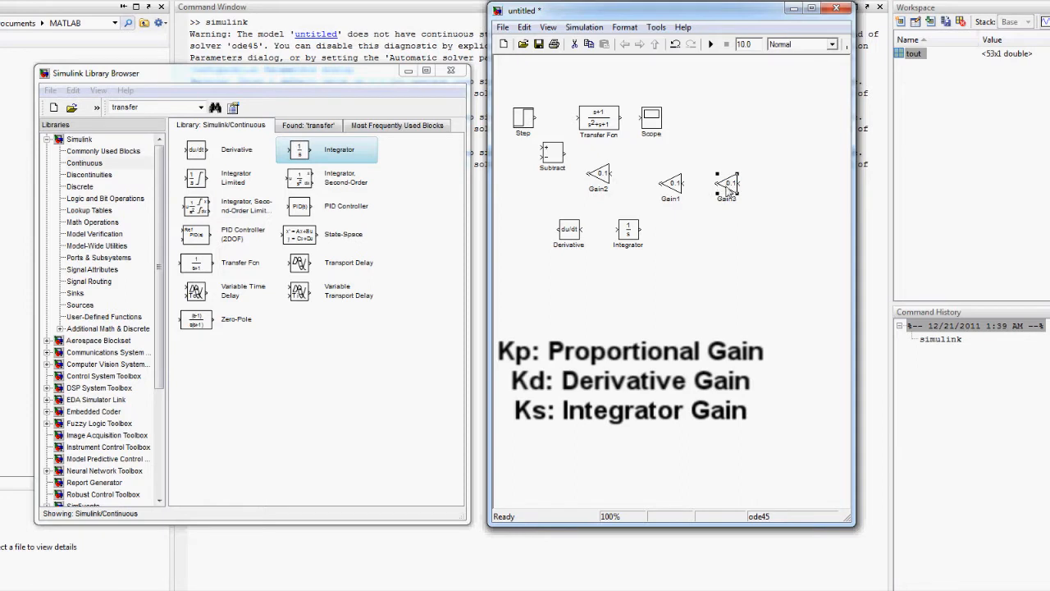
Flip the outermost copied gain block so its output faces the Scope side, and rename it Ks.
{"action": "key", "text": "ctrl+i"}
{"action": "left_click", "coordinate": [737, 204]}
{"action": "left_click", "coordinate": [735, 200]}
{"action": "double_click", "coordinate": [736, 200]}
{"action": "type", "text": "Ks"}
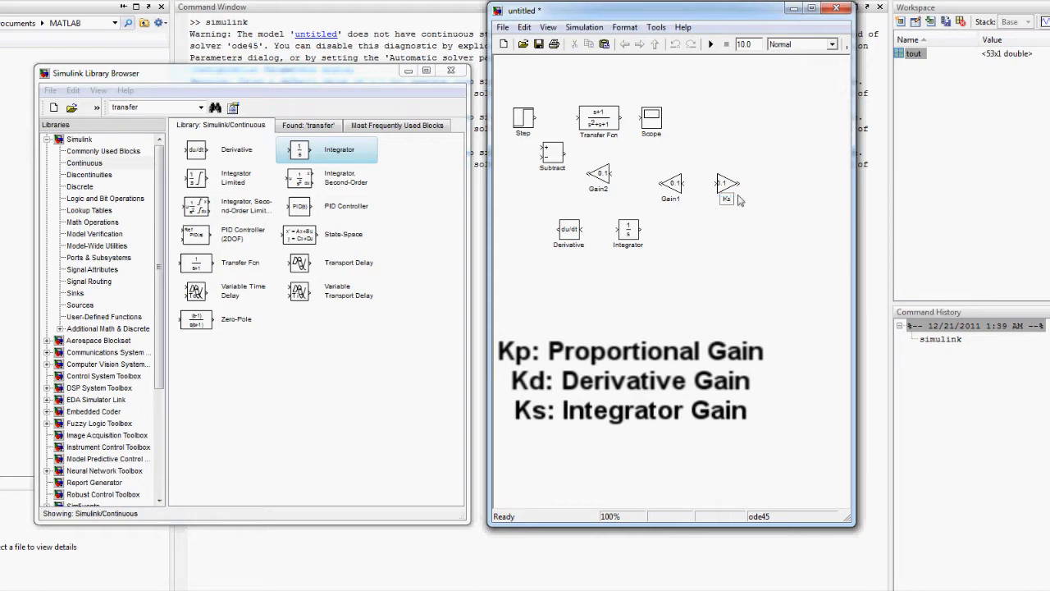
Rename the Gain1 block as Kp and the Gain2 block as Kd.
{"action": "double_click", "coordinate": [671, 200]}
{"action": "type", "text": "Kd"}
{"action": "double_click", "coordinate": [601, 190]}
{"action": "type", "text": "Ki"}
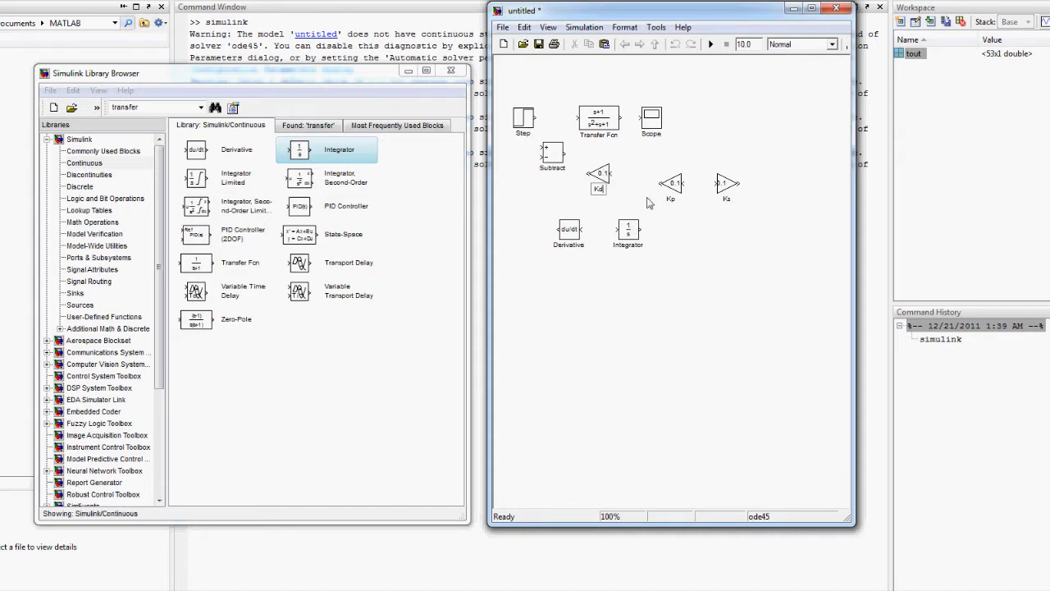
Set the gain of the Kp block to 0.5 and of the Ks block to 1.5.
{"action": "double_click", "coordinate": [682, 186]}
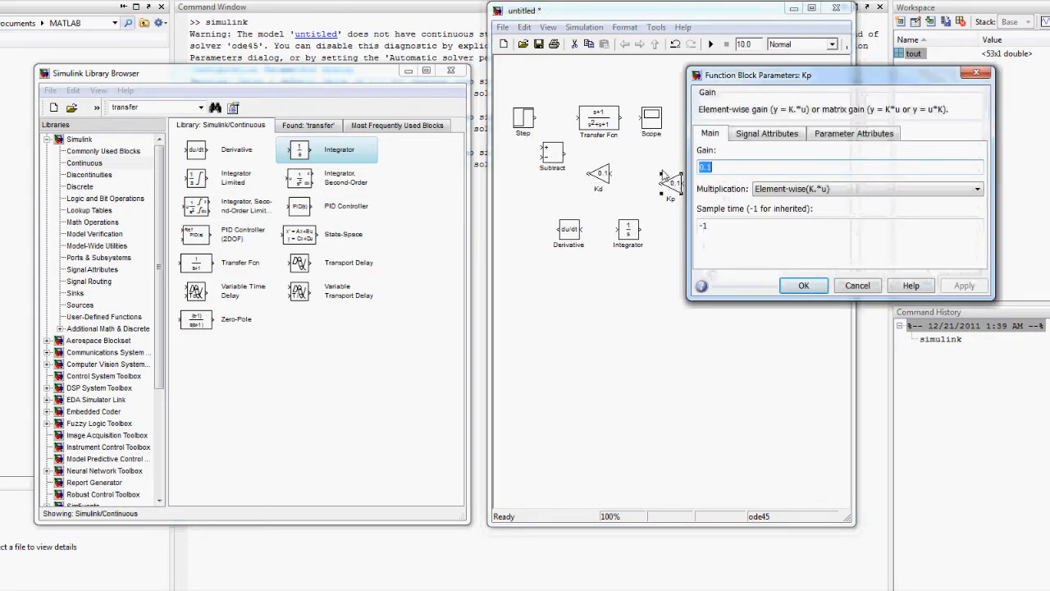
{"action": "key", "text": "BackSpace"}
{"action": "key", "text": "BackSpace"}
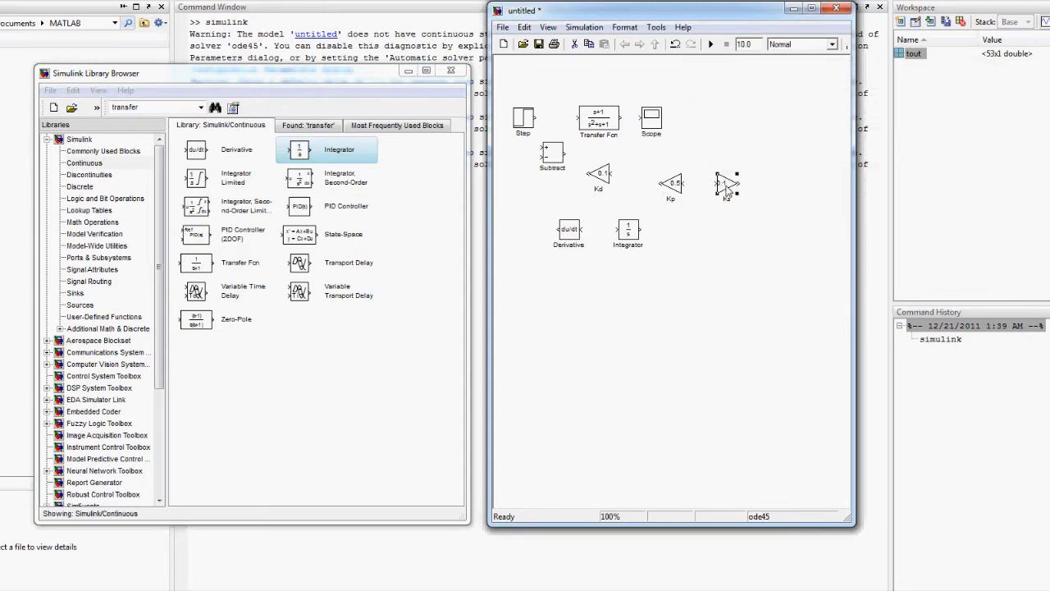
{"action": "double_click", "coordinate": [727, 188]}
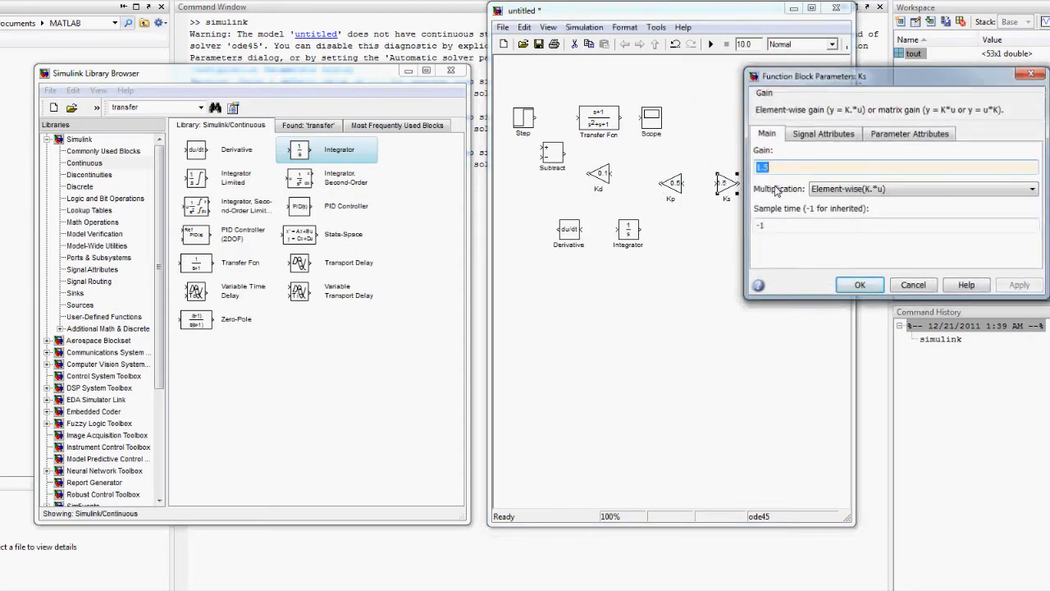
{"action": "key", "text": "Return"}
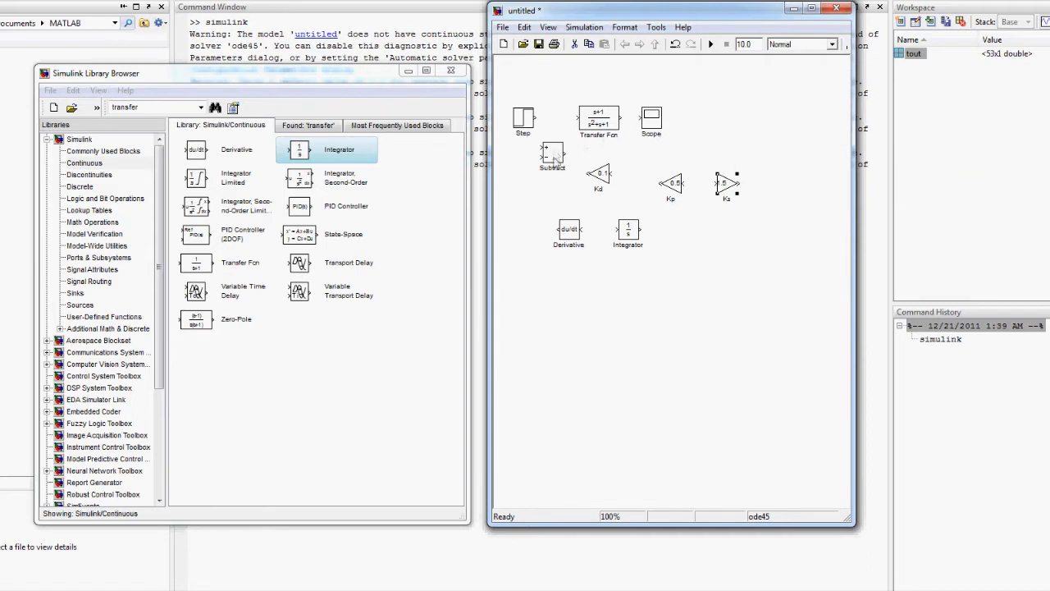
Copy the Subtract block to the empty area beside the Derivative block and name the copy PID.
{"action": "left_click_drag", "start_coordinate": [554, 160], "coordinate": [526, 216]}
{"action": "left_click", "coordinate": [531, 231]}
{"action": "double_click", "coordinate": [530, 229]}
{"action": "type", "text": "PID"}
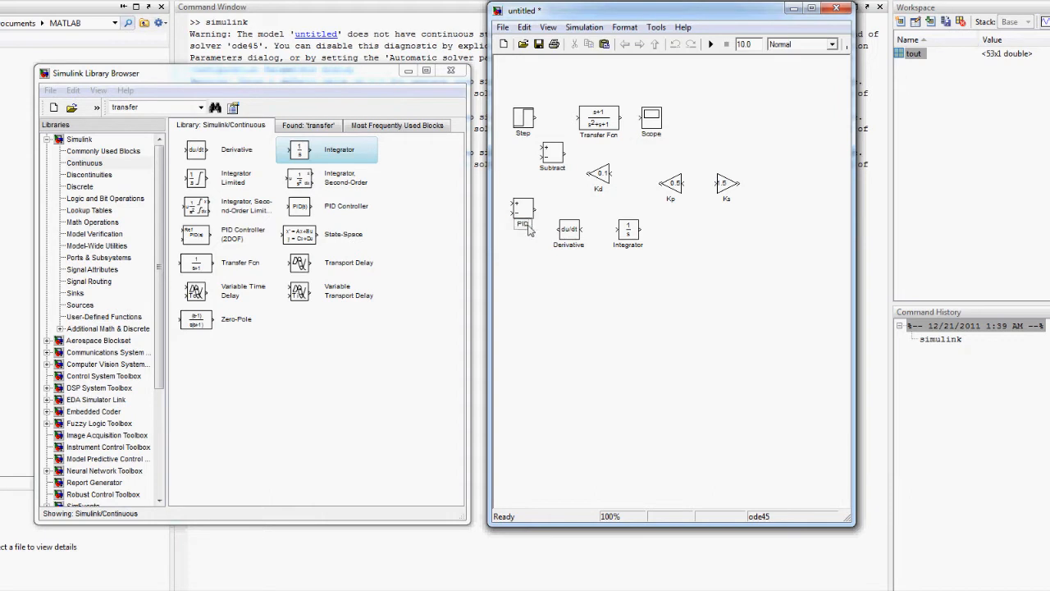
Set the PID sum block's list of signs to +-- so that it has three inputs.
{"action": "double_click", "coordinate": [526, 206]}
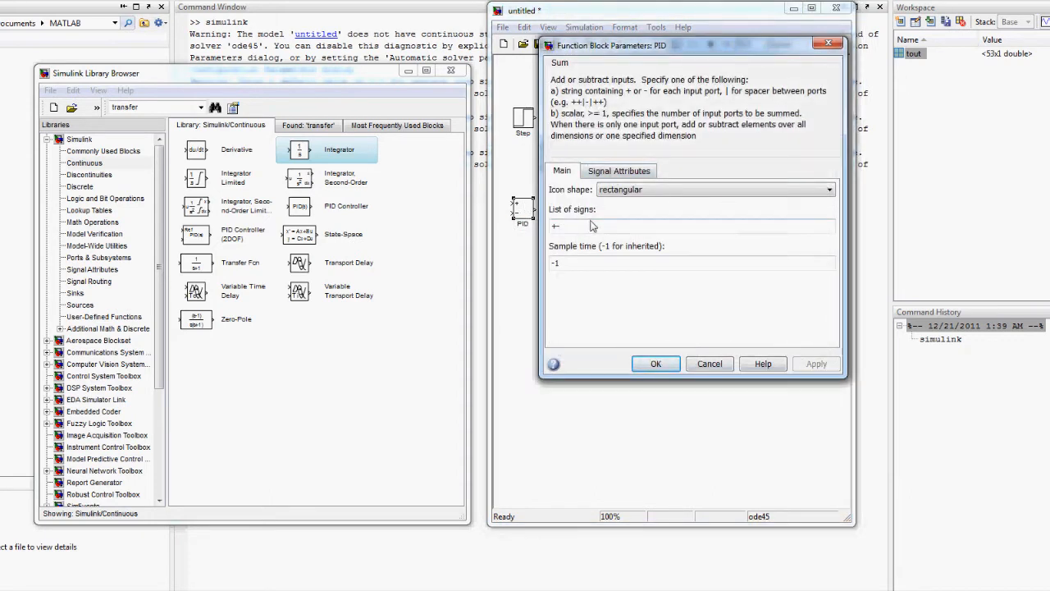
{"action": "type", "text": "-"}
{"action": "key", "text": "Return"}
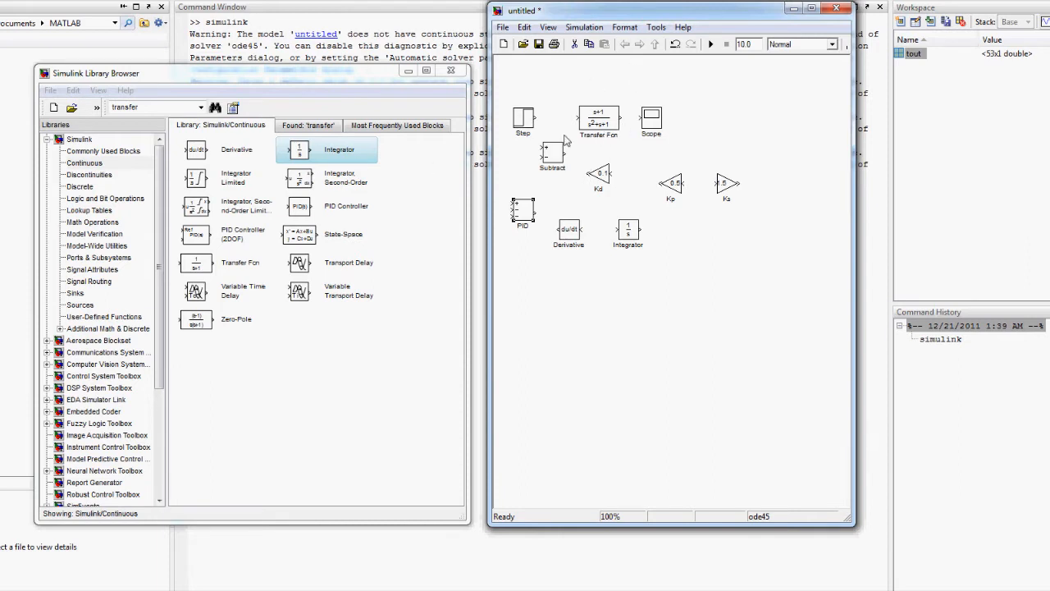
Line up the Subtract, Transfer Fcn and Scope blocks after the Step block and connect Step to Subtract's plus input.
{"action": "left_click_drag", "start_coordinate": [558, 155], "coordinate": [694, 123]}
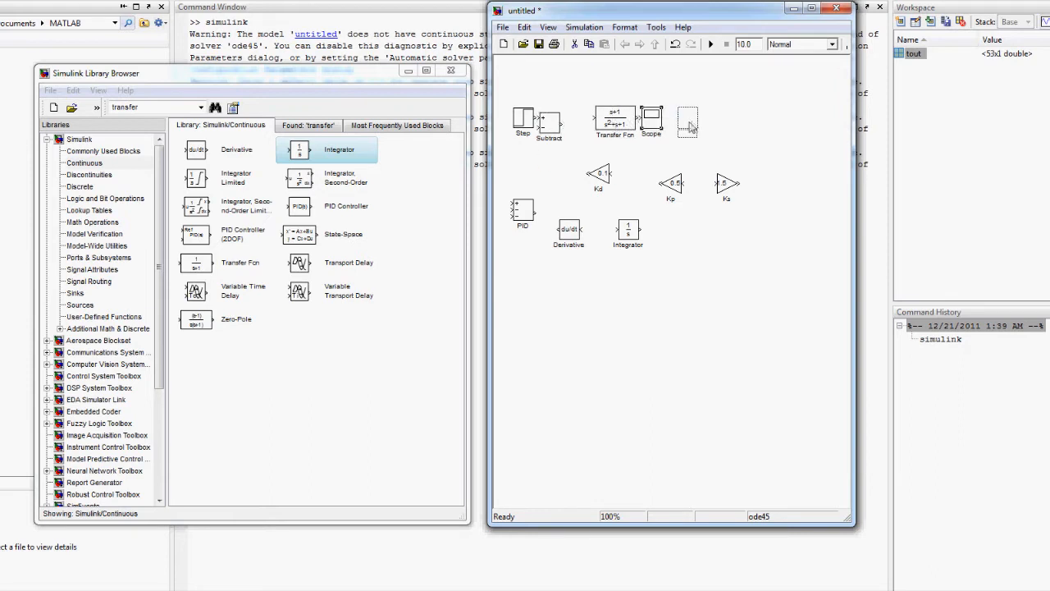
{"action": "mouse_move", "coordinate": [563, 125]}
{"action": "left_mouse_down"}
{"action": "mouse_move", "coordinate": [574, 118]}
{"action": "mouse_move", "coordinate": [546, 116]}
{"action": "mouse_move", "coordinate": [556, 118]}
{"action": "left_mouse_up"}
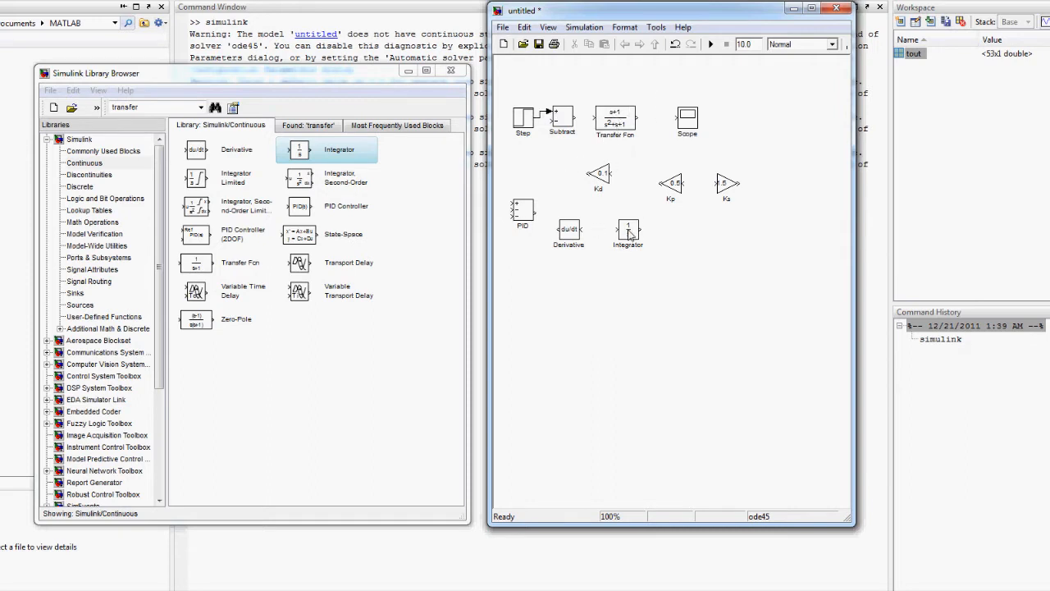
Place the Integrator between Subtract and Transfer Fcn, making room for it, and connect Subtract's output to it.
{"action": "left_click_drag", "start_coordinate": [629, 232], "coordinate": [589, 156]}
{"action": "left_click_drag", "start_coordinate": [615, 120], "coordinate": [738, 123]}
{"action": "left_click_drag", "start_coordinate": [645, 136], "coordinate": [681, 121]}
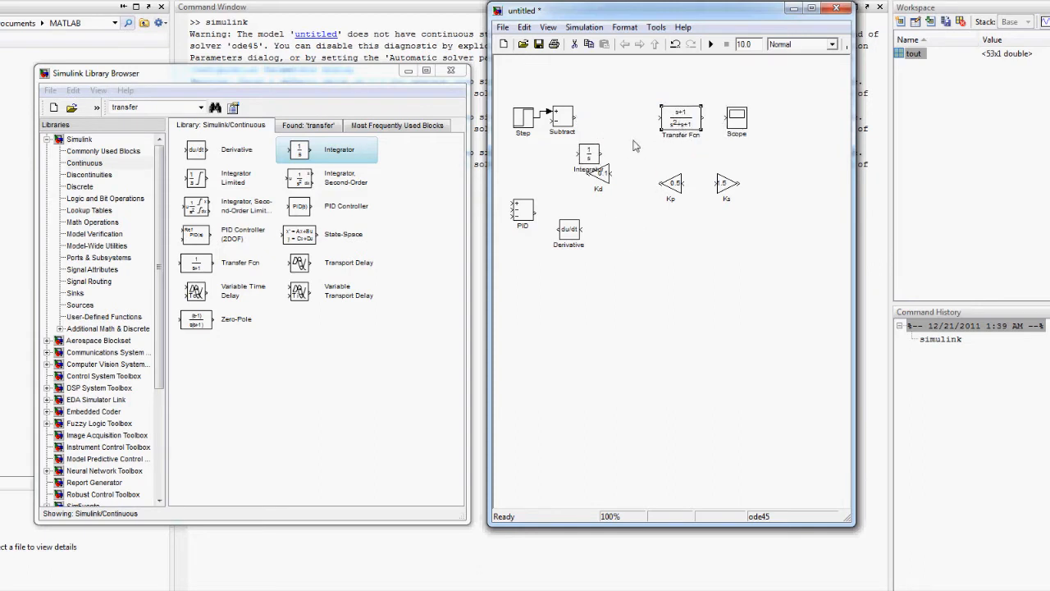
{"action": "left_click_drag", "start_coordinate": [592, 159], "coordinate": [619, 121]}
{"action": "left_click", "coordinate": [586, 120]}
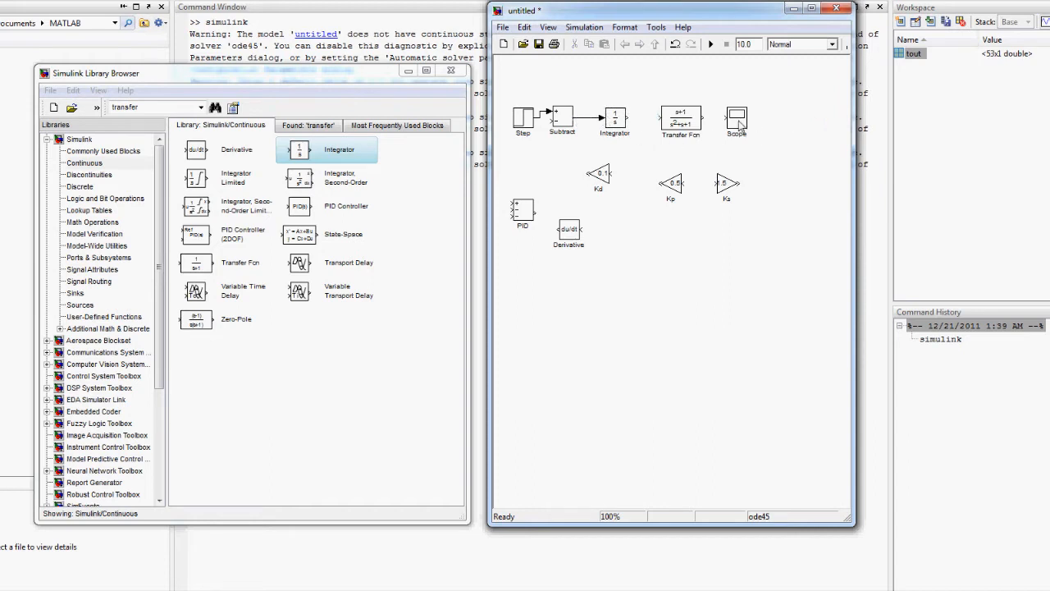
Shift Transfer Fcn and Scope along the row, place the Ks gain after the Integrator and connect the two.
{"action": "left_click_drag", "start_coordinate": [740, 123], "coordinate": [776, 123]}
{"action": "left_click_drag", "start_coordinate": [682, 121], "coordinate": [711, 120]}
{"action": "left_click_drag", "start_coordinate": [726, 182], "coordinate": [647, 115]}
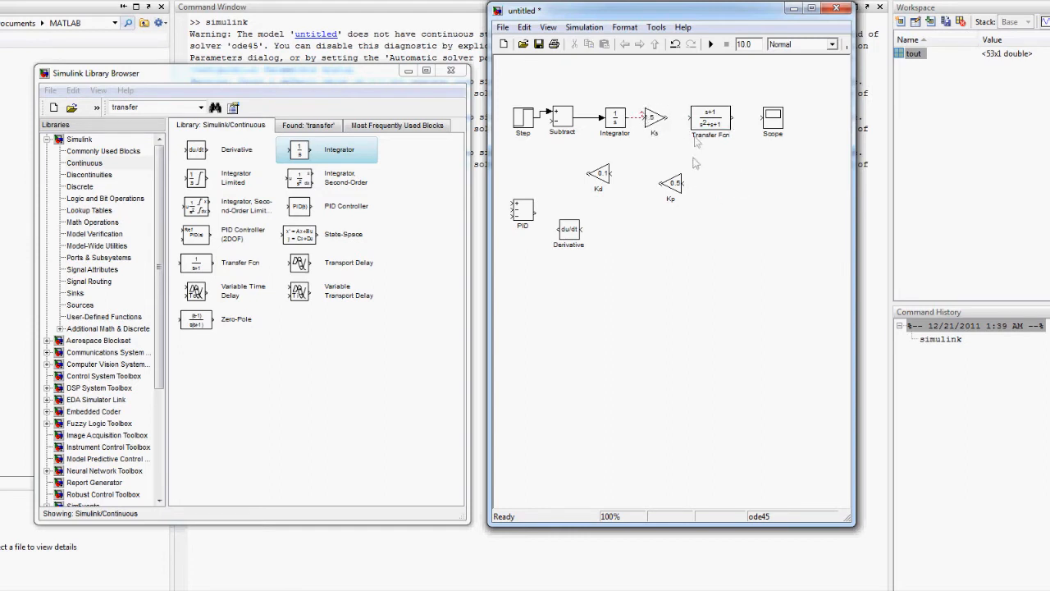
{"action": "key", "text": "ctrl+z"}
{"action": "left_click_drag", "start_coordinate": [631, 122], "coordinate": [648, 117]}
Insert the PID block between Ks and Transfer Fcn and wire the forward path through to the Scope.
{"action": "left_click_drag", "start_coordinate": [528, 215], "coordinate": [680, 122]}
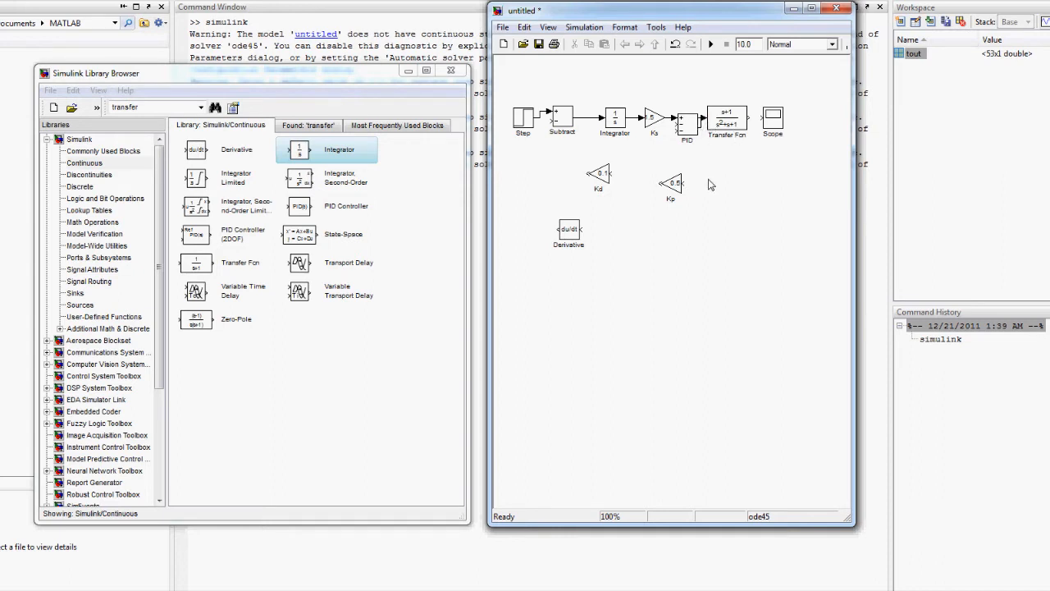
{"action": "left_click_drag", "start_coordinate": [772, 122], "coordinate": [805, 122]}
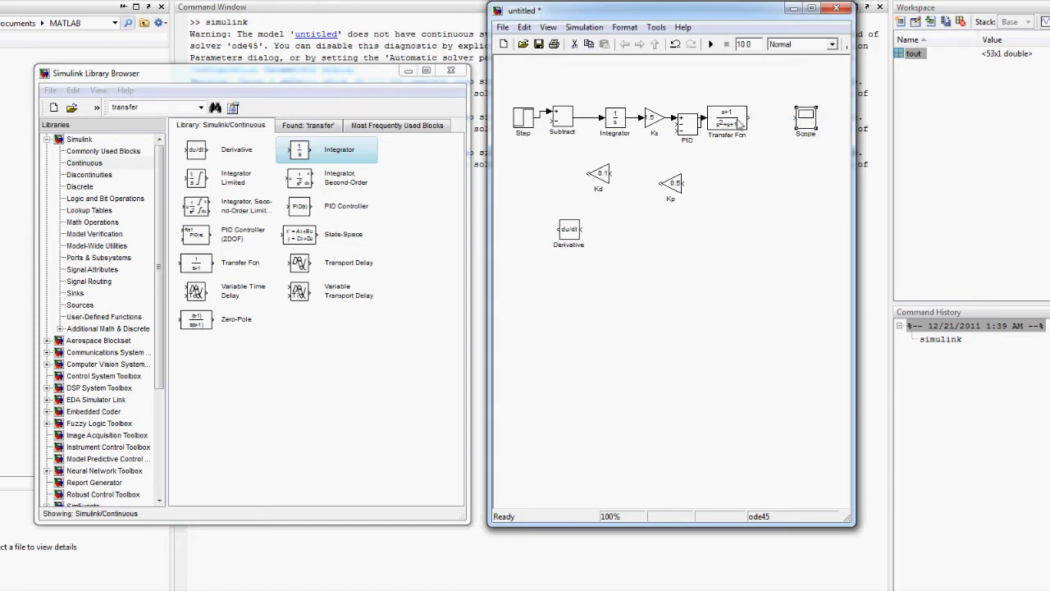
{"action": "left_click_drag", "start_coordinate": [739, 122], "coordinate": [793, 121]}
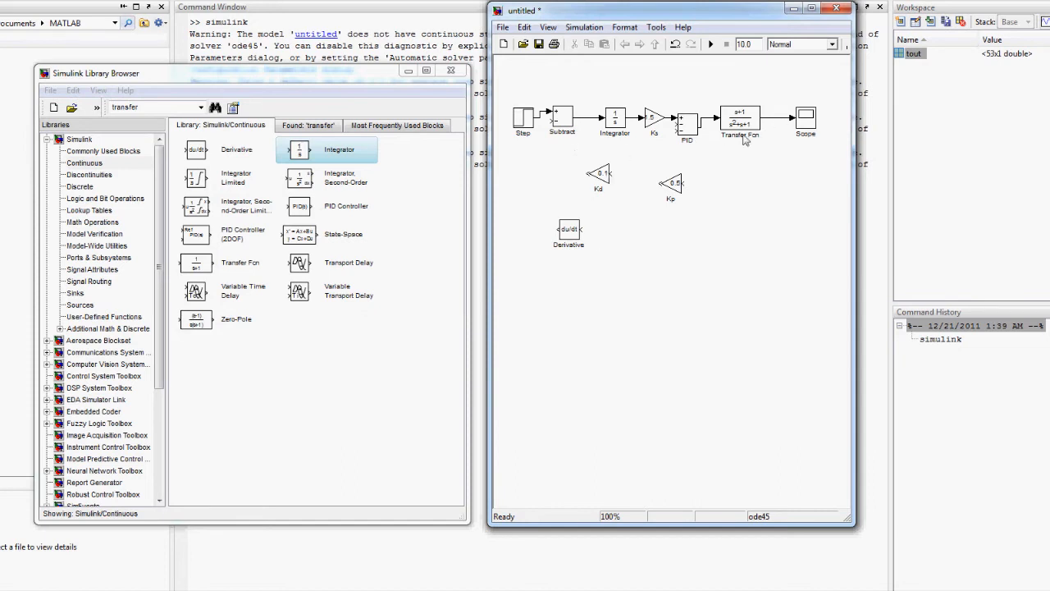
Route a feedback line from the Transfer Fcn output to Subtract's minus input, running below the forward path.
{"action": "left_click_drag", "start_coordinate": [779, 121], "coordinate": [548, 121]}
{"action": "left_click_drag", "start_coordinate": [629, 125], "coordinate": [629, 161]}
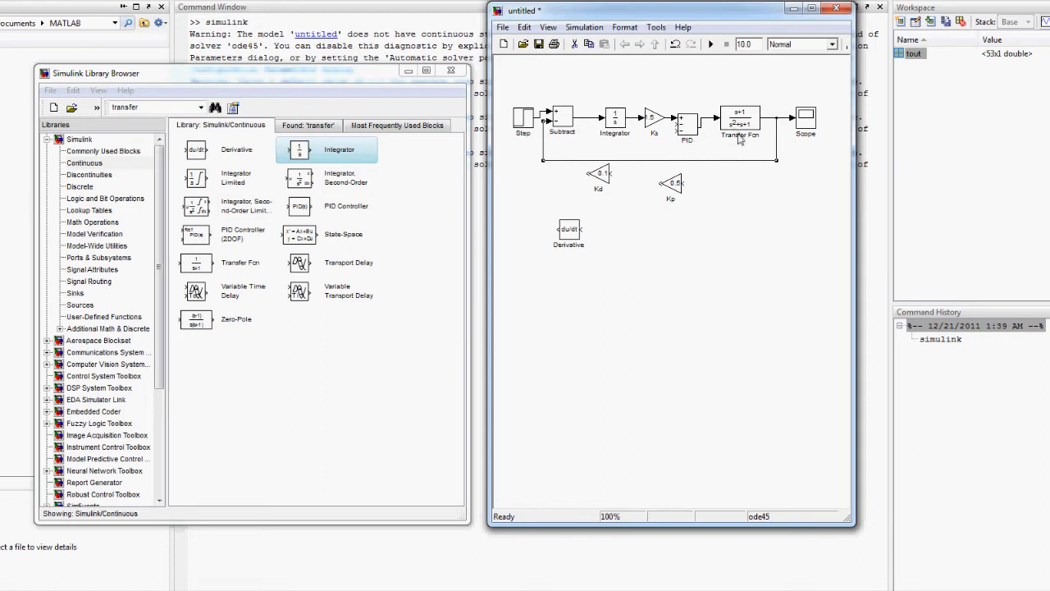
Move the Kp gain below the feedback line, feed it from that line and connect its output to PID's second input.
{"action": "left_click_drag", "start_coordinate": [673, 181], "coordinate": [690, 195]}
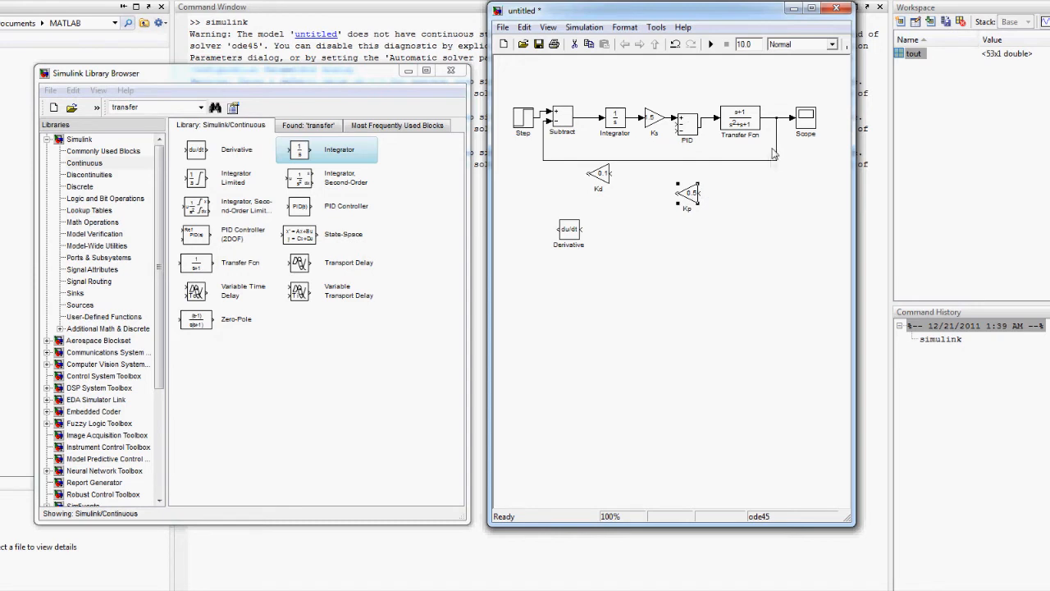
{"action": "left_click_drag", "start_coordinate": [767, 161], "coordinate": [697, 204]}
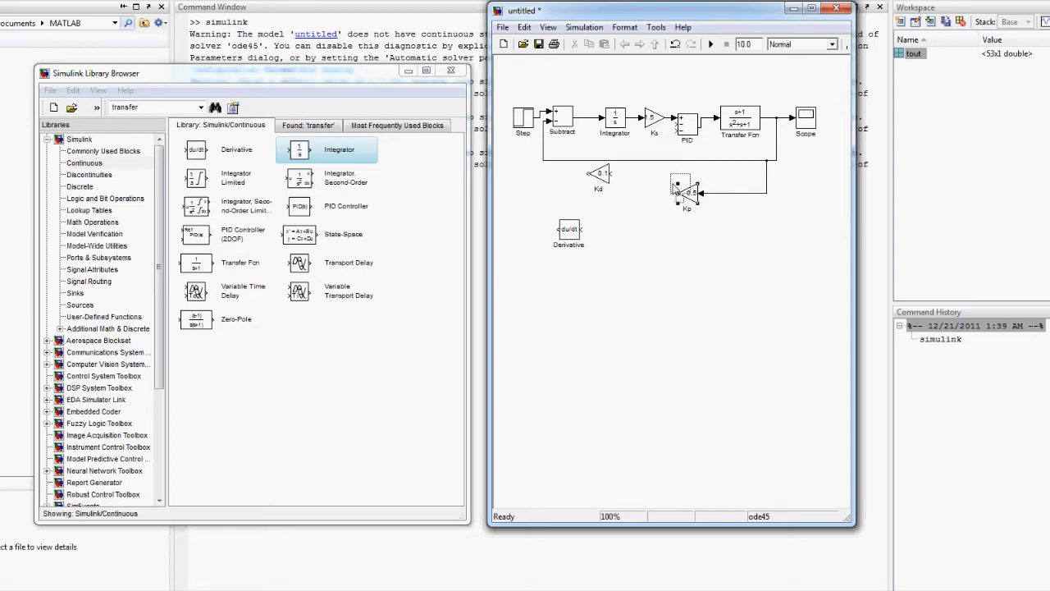
{"action": "left_click", "coordinate": [682, 207]}
{"action": "left_click_drag", "start_coordinate": [682, 193], "coordinate": [675, 123]}
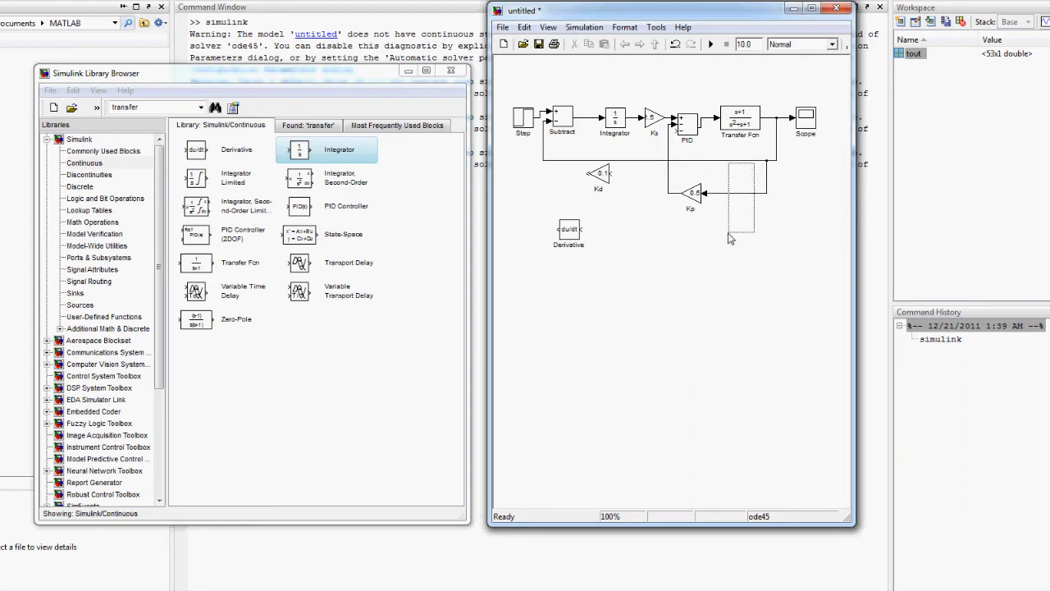
Branch the feedback line into Kd and route its output through the Derivative block to PID's third input.
{"action": "mouse_move", "coordinate": [744, 163]}
{"action": "left_mouse_down"}
{"action": "mouse_move", "coordinate": [740, 197]}
{"action": "mouse_move", "coordinate": [658, 238]}
{"action": "mouse_move", "coordinate": [601, 236]}
{"action": "mouse_move", "coordinate": [611, 174]}
{"action": "left_mouse_up"}
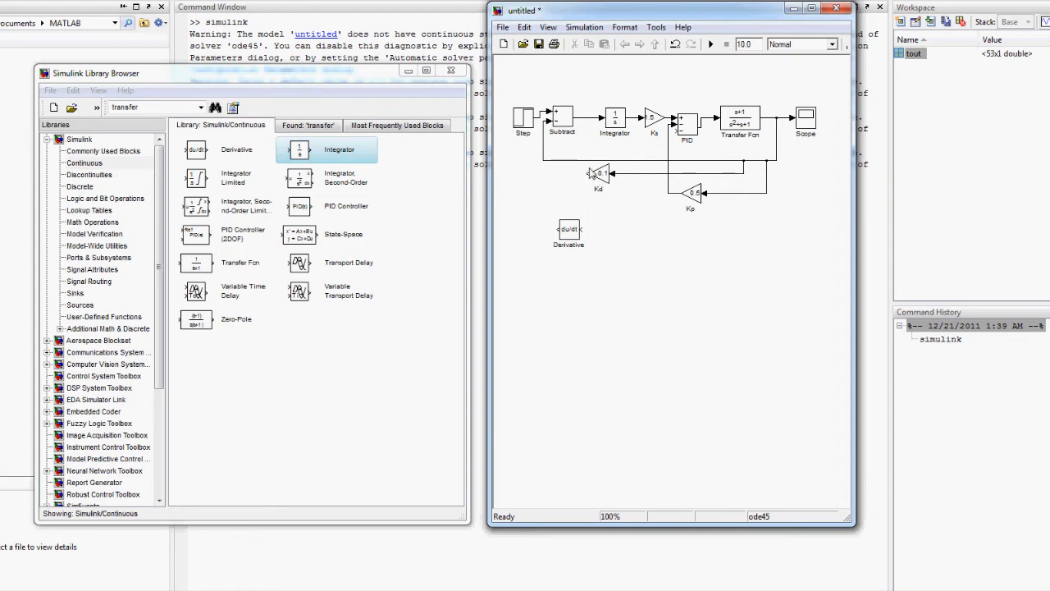
{"action": "left_click_drag", "start_coordinate": [589, 175], "coordinate": [676, 132]}
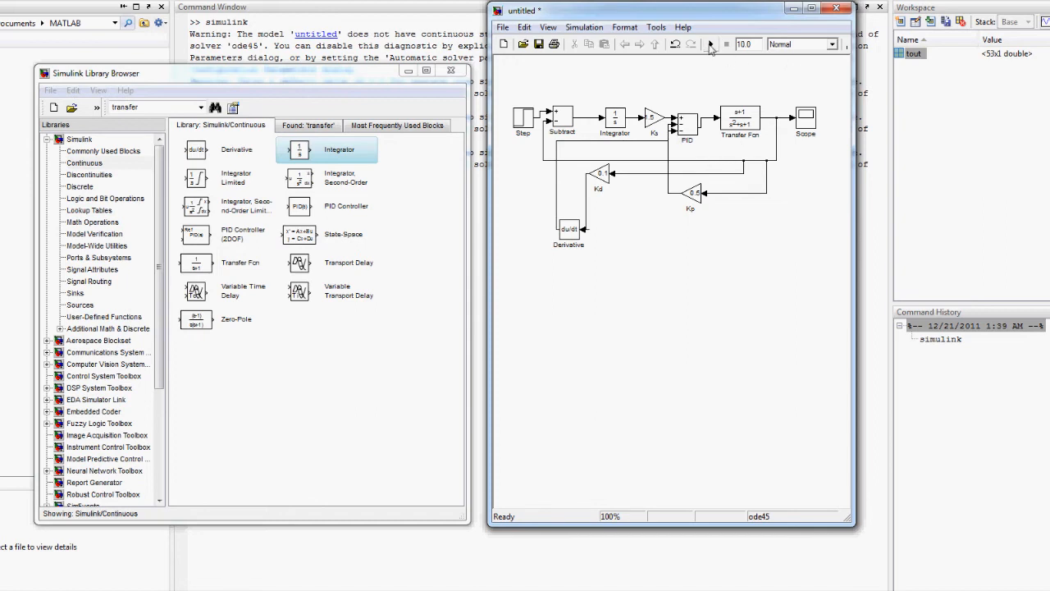
Run the simulation and display the Scope's response plot with autoscaled axes.
{"action": "left_click", "coordinate": [711, 46]}
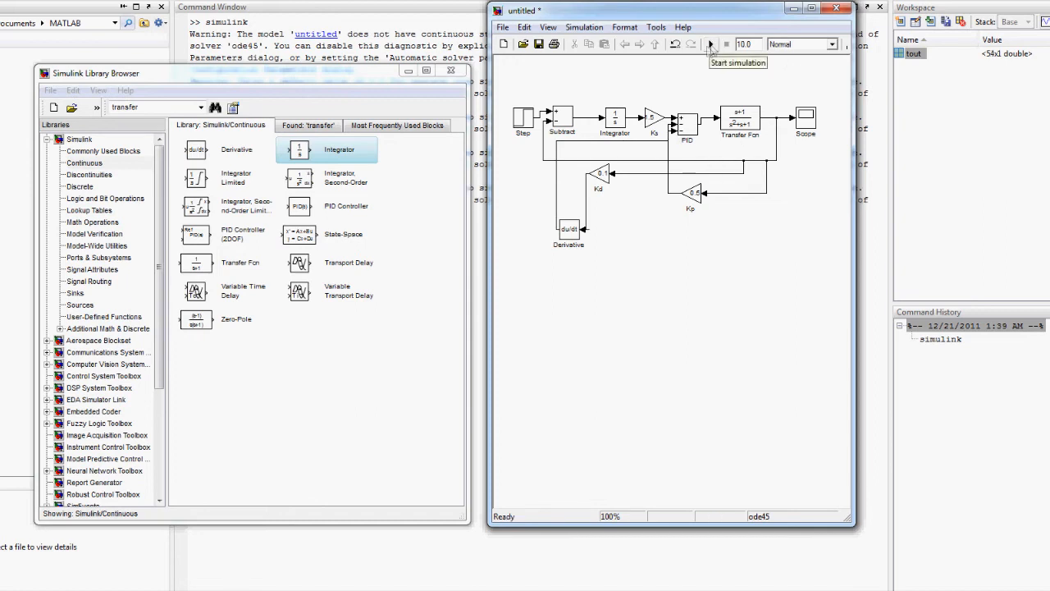
{"action": "double_click", "coordinate": [807, 121]}
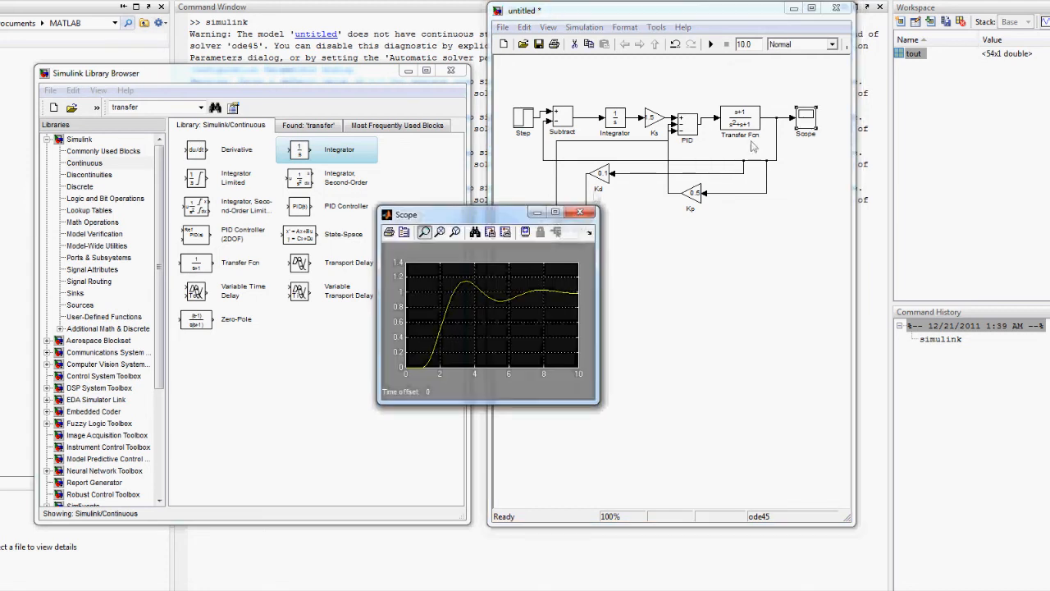
{"action": "right_click", "coordinate": [539, 288]}
{"action": "left_click", "coordinate": [561, 307]}
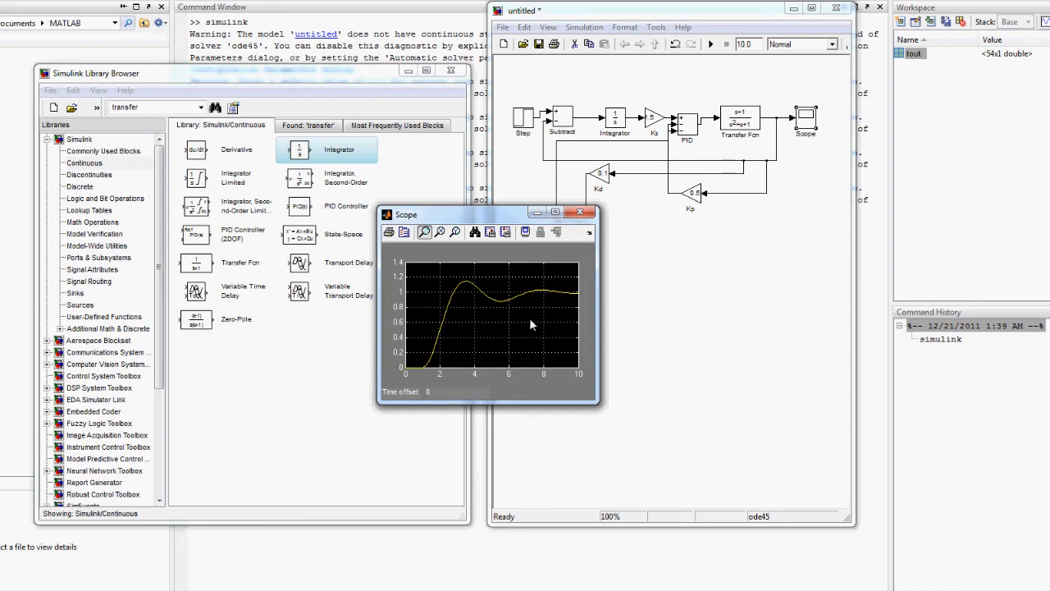
Set the simulation stop time to 20, rerun the model and autoscale the Scope plot.
{"action": "left_click", "coordinate": [758, 47]}
{"action": "type", "text": "20"}
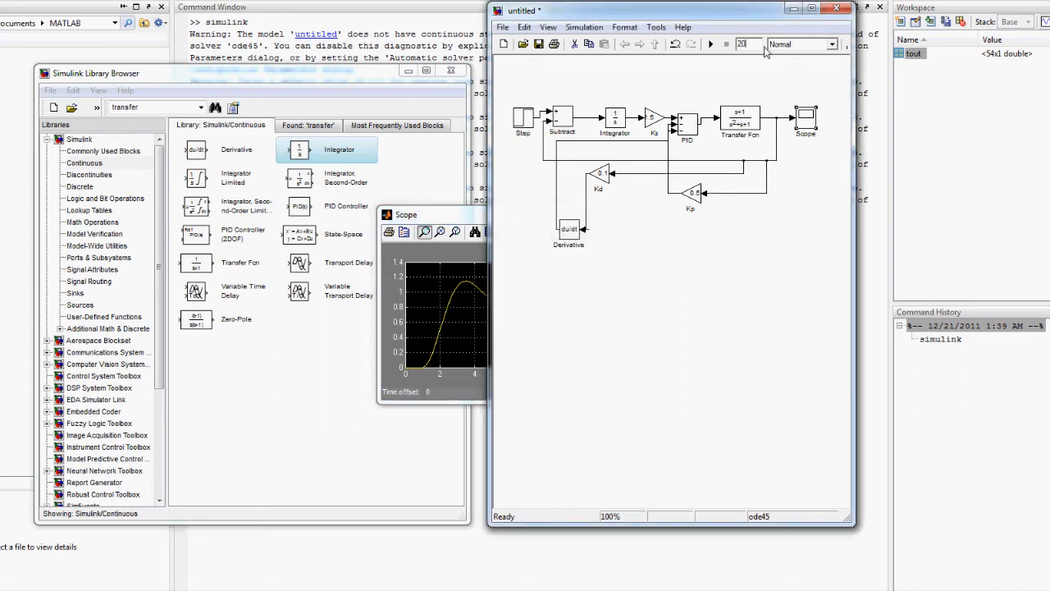
{"action": "left_click", "coordinate": [711, 44]}
{"action": "right_click", "coordinate": [465, 303]}
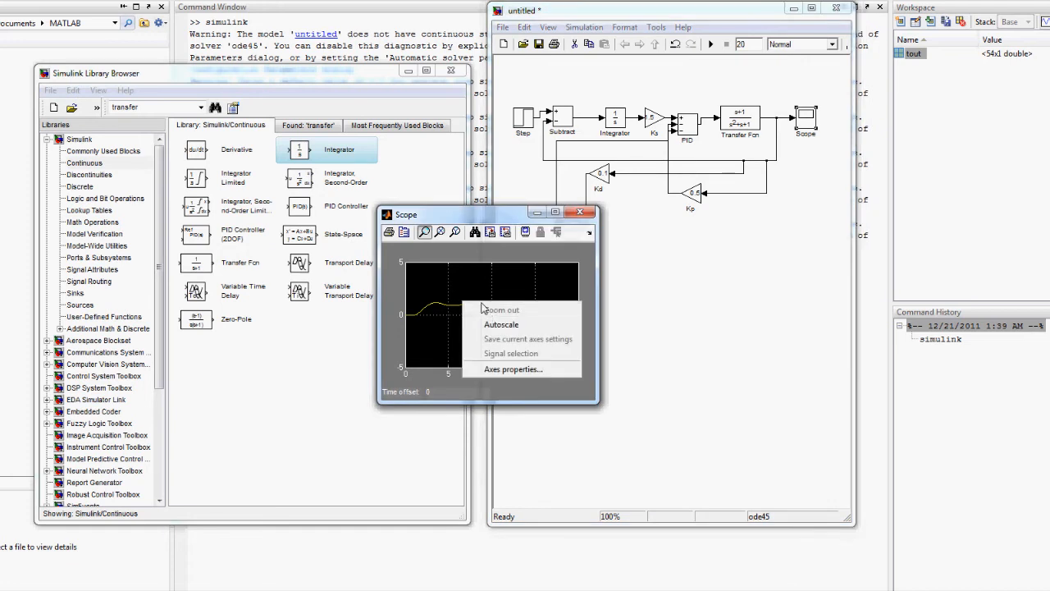
{"action": "left_click", "coordinate": [499, 323]}
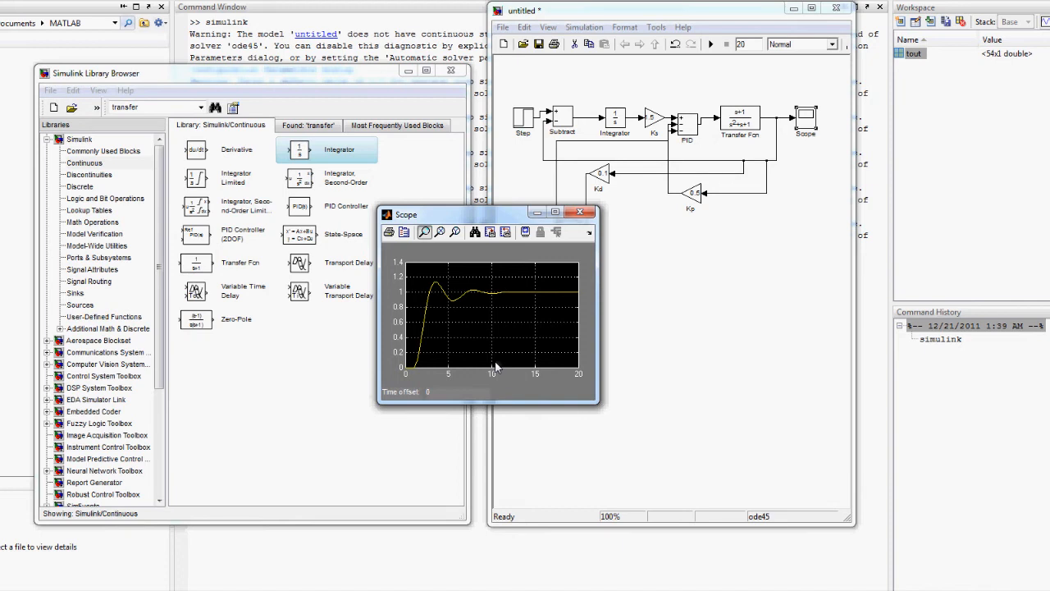
{"action": "right_click", "coordinate": [556, 328]}
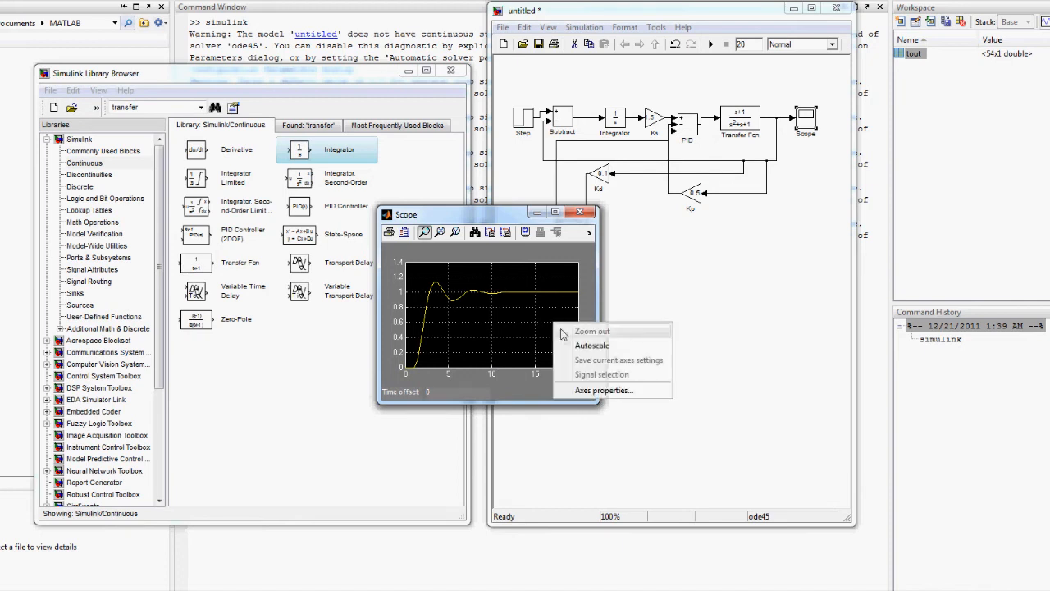
{"action": "left_click", "coordinate": [569, 351]}
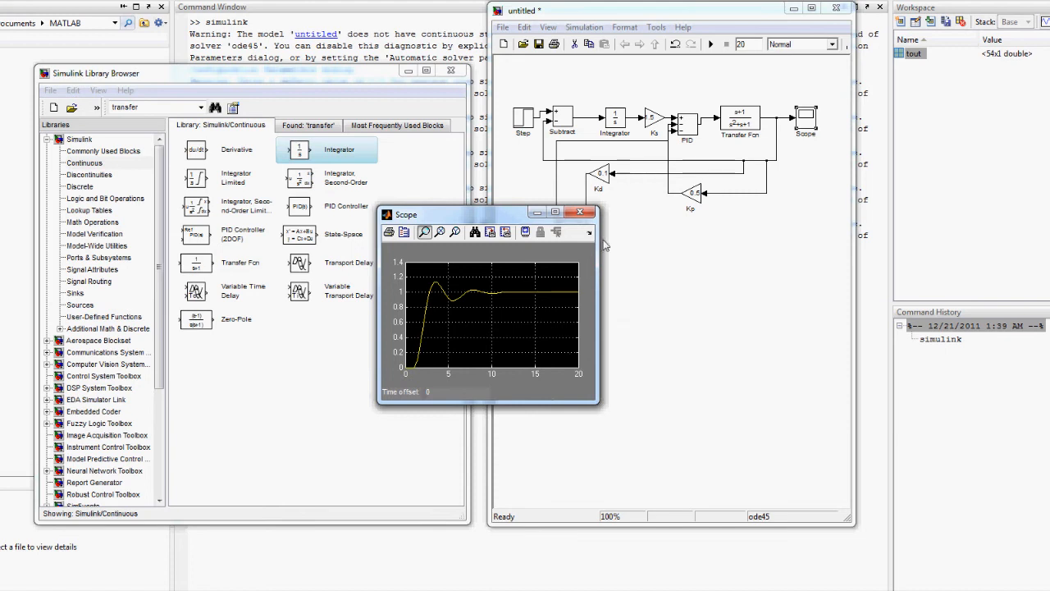
Configure the model's solver as Fixed-step with a fundamental sample time of 0.01.
{"action": "left_click", "coordinate": [601, 30]}
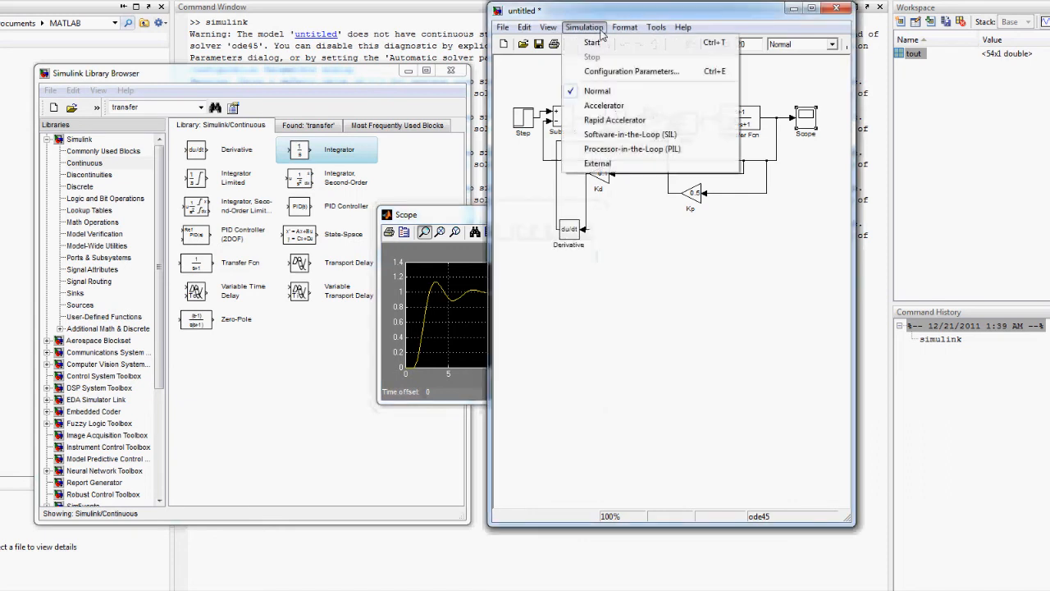
{"action": "left_click", "coordinate": [621, 72]}
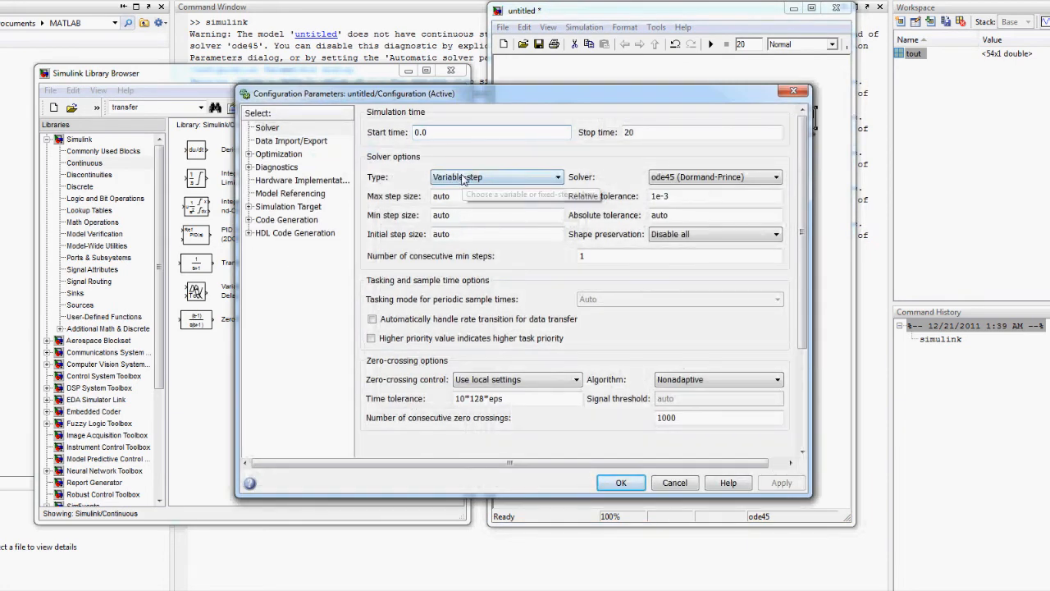
{"action": "left_click", "coordinate": [464, 180]}
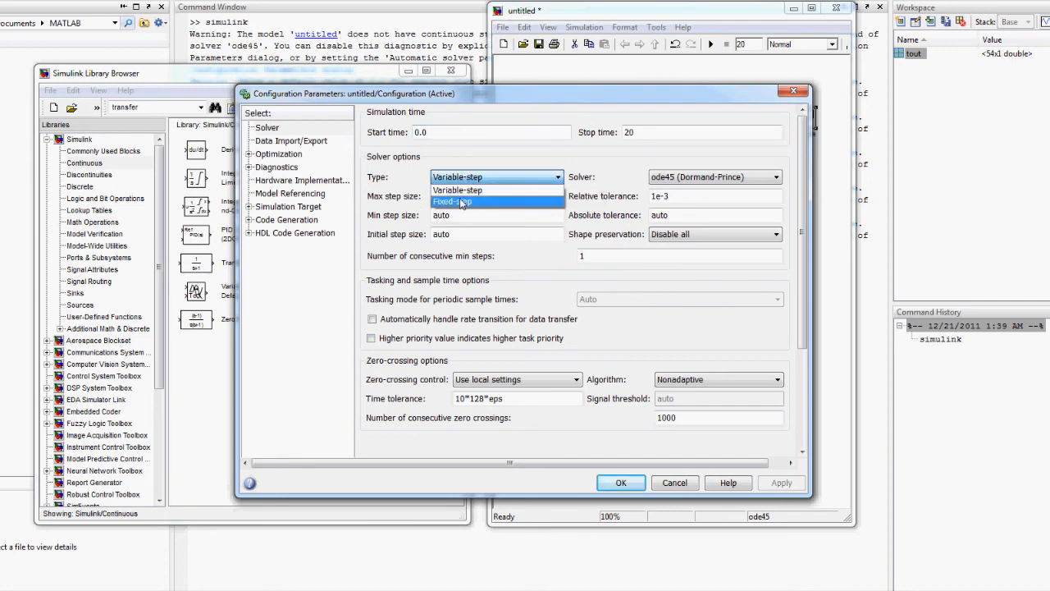
{"action": "left_click", "coordinate": [464, 202]}
{"action": "double_click", "coordinate": [637, 207]}
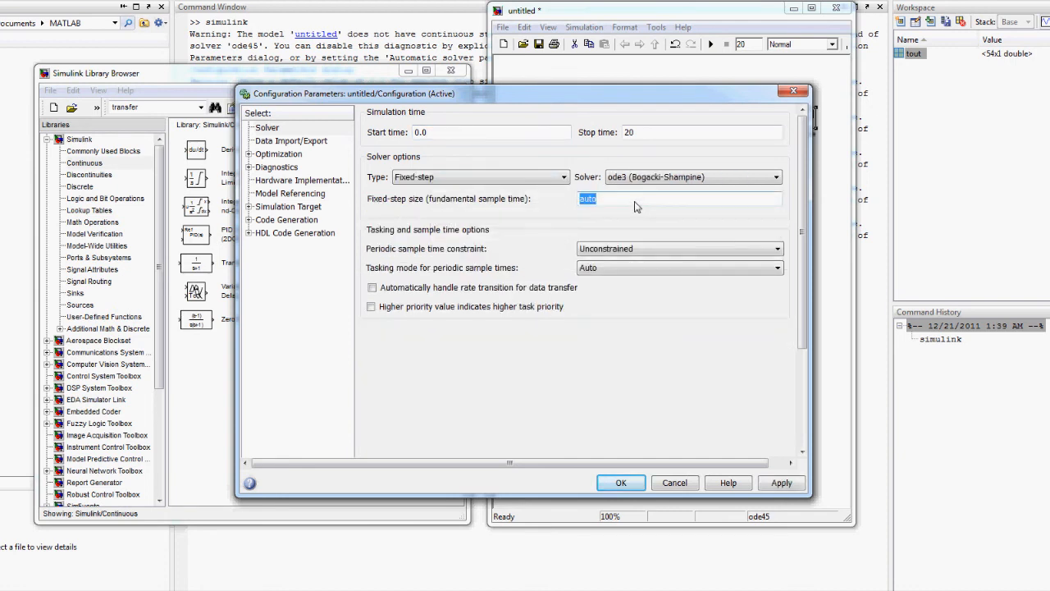
{"action": "type", "text": "0.01"}
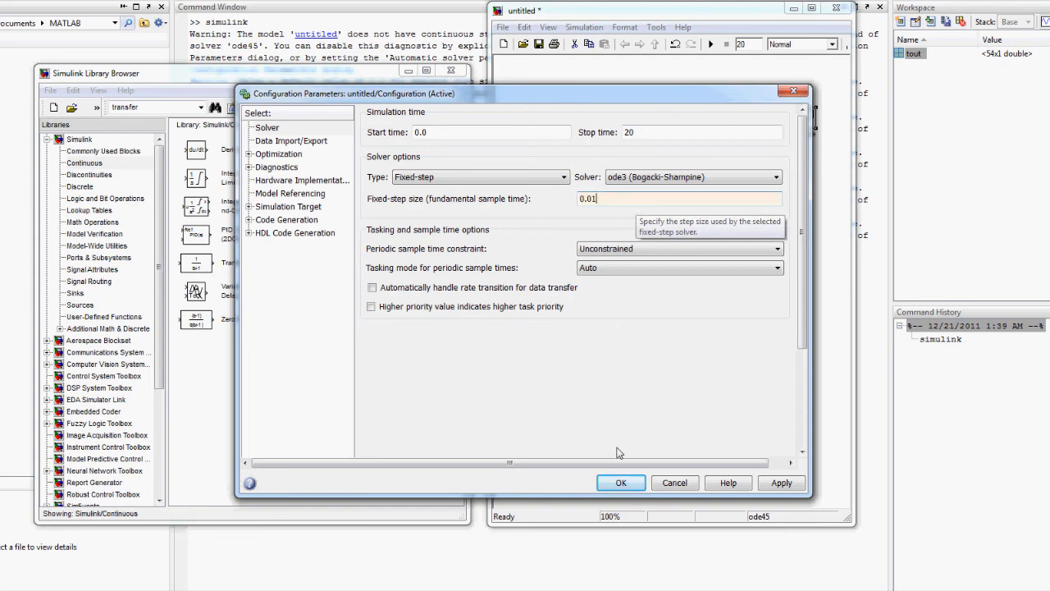
{"action": "key", "text": "Return"}
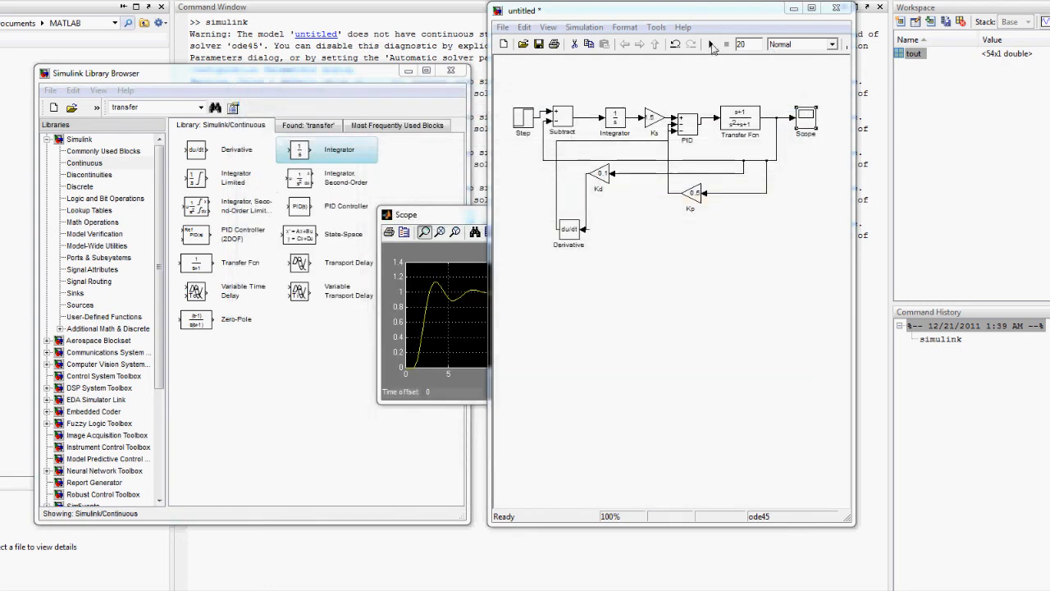
Rerun the simulation with the new solver settings and autoscale the Scope's response plot.
{"action": "left_click", "coordinate": [711, 45]}
{"action": "left_click", "coordinate": [444, 281]}
{"action": "right_click", "coordinate": [458, 297]}
{"action": "left_click", "coordinate": [476, 320]}
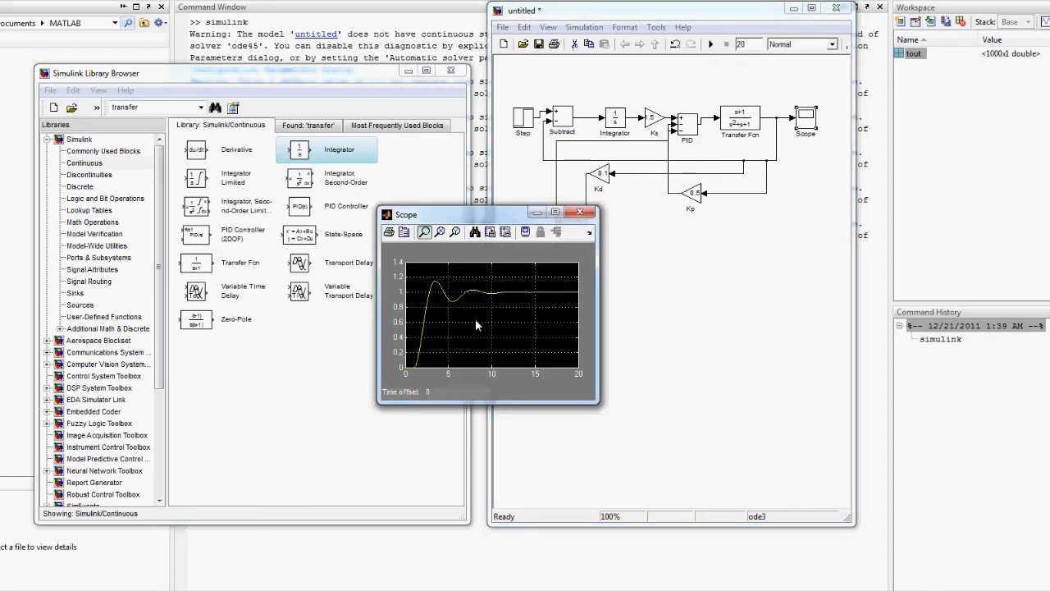